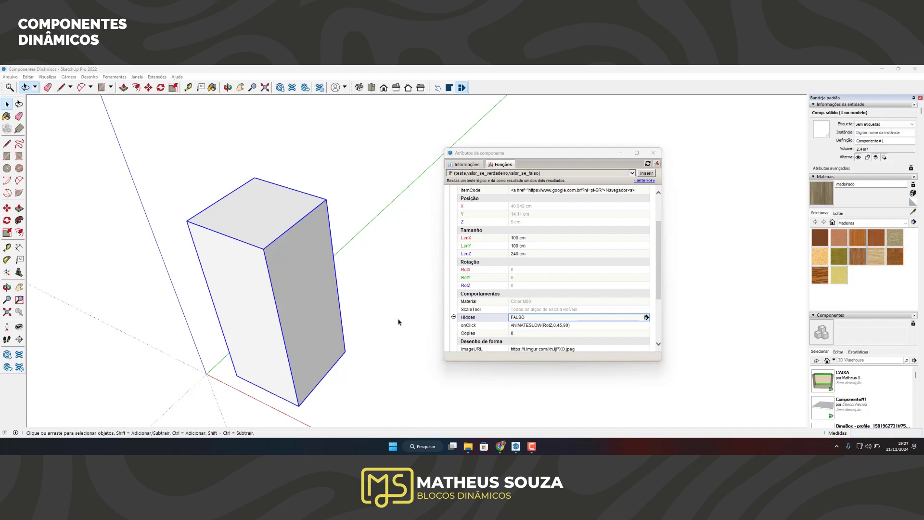
Set the box's Hidden attribute to the formula =IF(lenz>=240,1,0)
scroll(506, 297, down, 1)
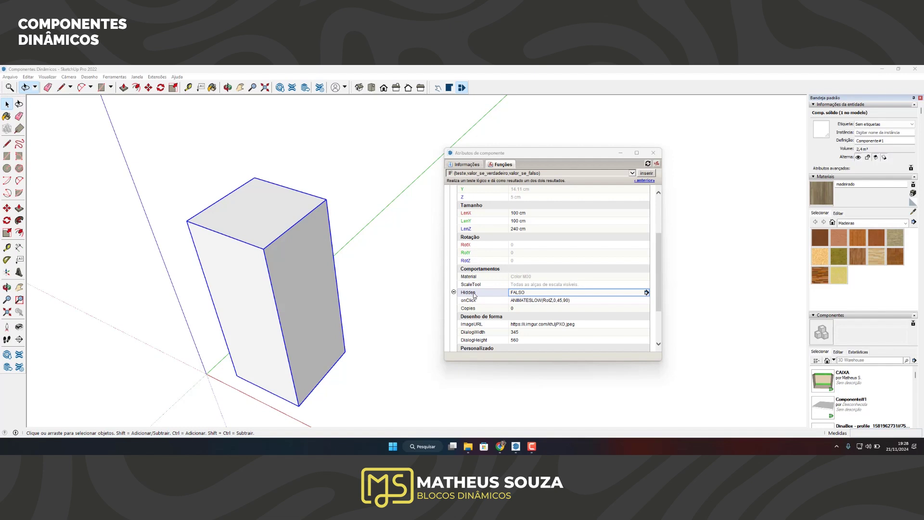
click(538, 294)
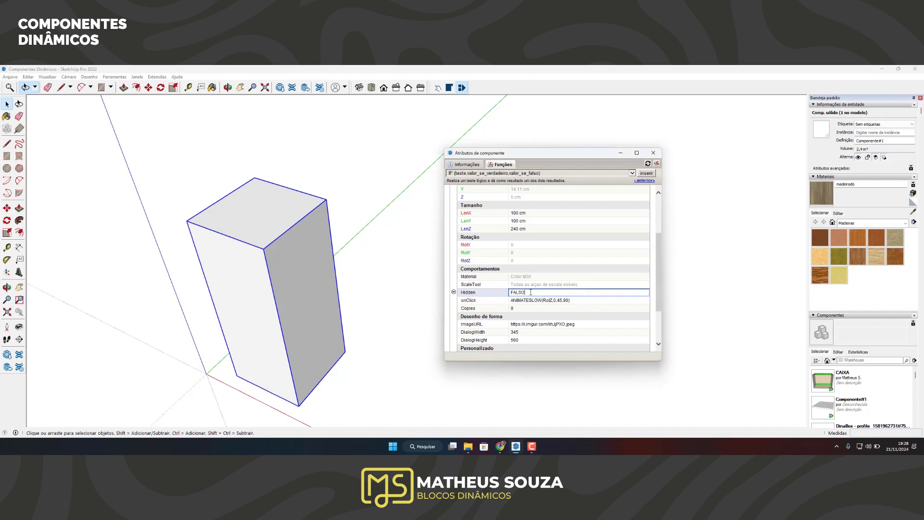
key(BackSpace)
text(()
text(nz)
double_click(527, 292)
drag(527, 292, 539, 293)
key(BackSpace)
text(40)
key(shift+Left)
key(shift+Left)
key(shift+Left)
key(shift+Left)
key(shift+Left)
key(shift+Left)
key(shift+Left)
key(shift+Left)
key(End)
text(,)
key(shift+Left)
key(shift+Left)
key(shift+Left)
key(shift+Left)
key(shift+Left)
key(shift+Left)
key(shift+Left)
key(shift+Left)
key(End)
key(Return)
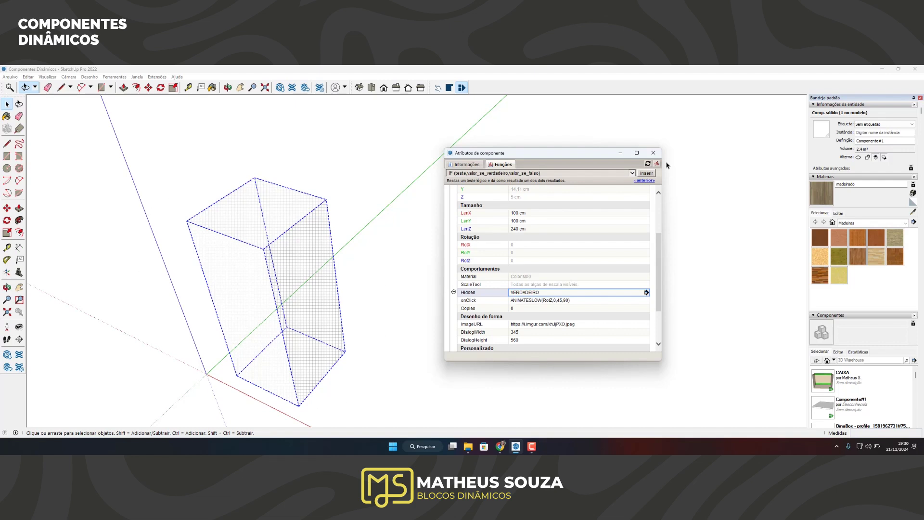
Close the component attributes, deselect the box, and switch the display of hidden objects off and on again
click(654, 153)
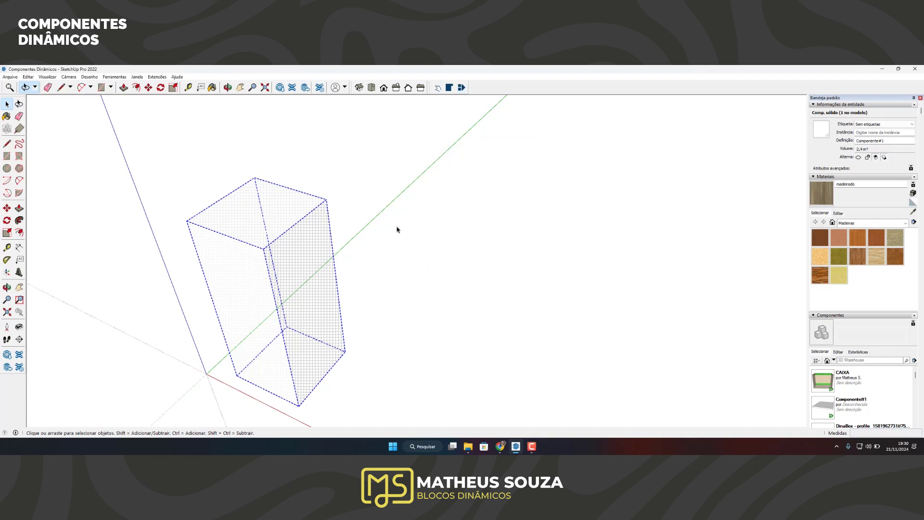
click(397, 229)
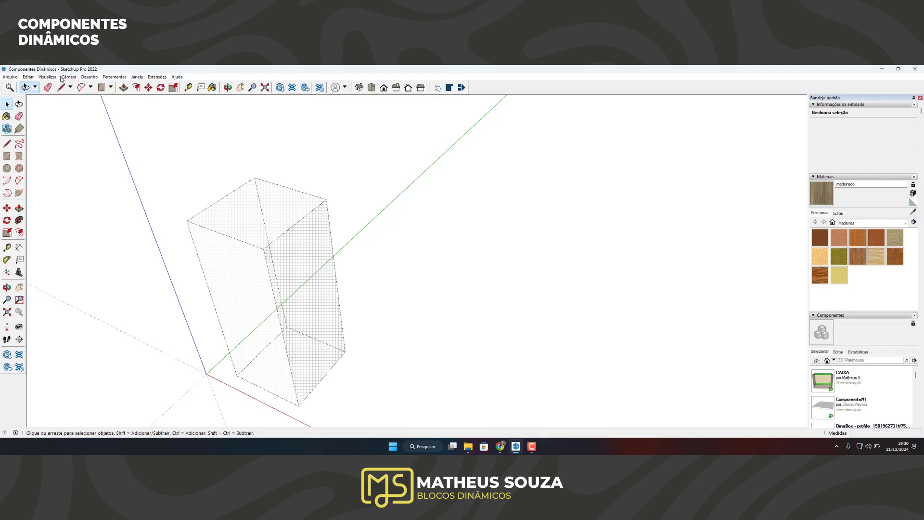
click(48, 77)
click(62, 112)
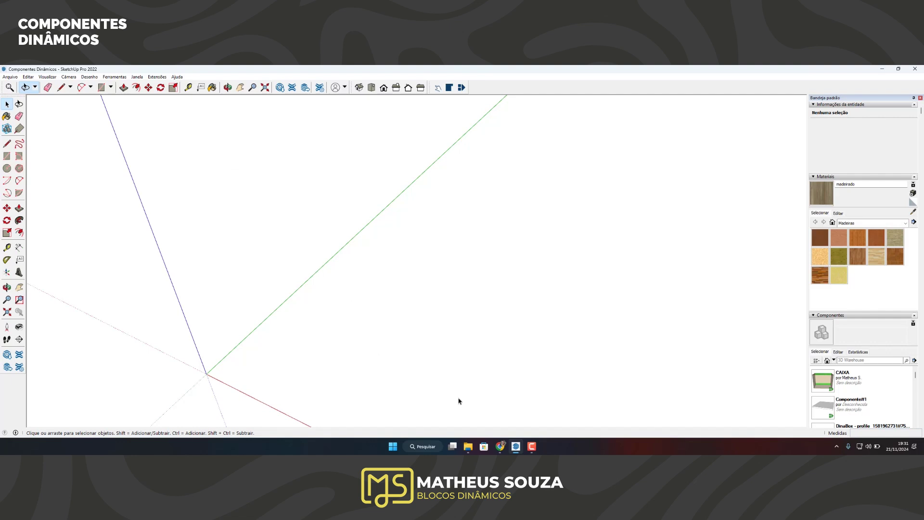
click(42, 77)
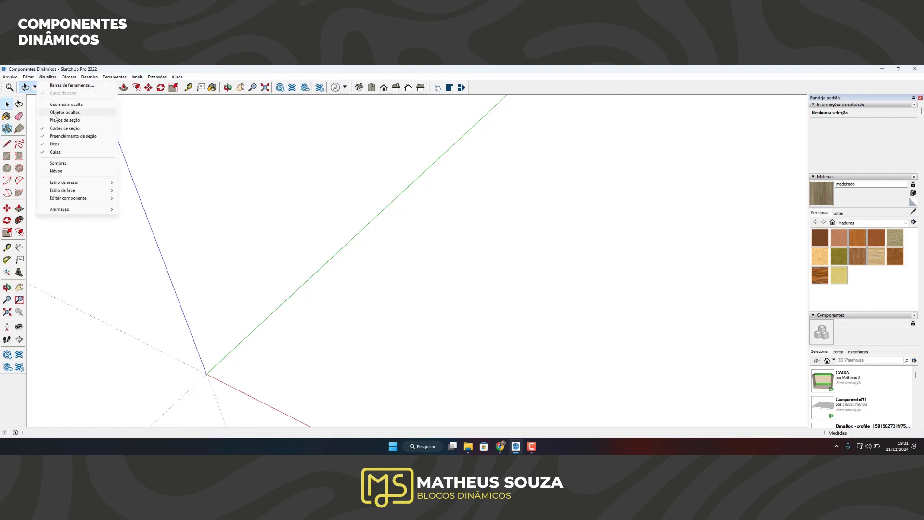
click(55, 113)
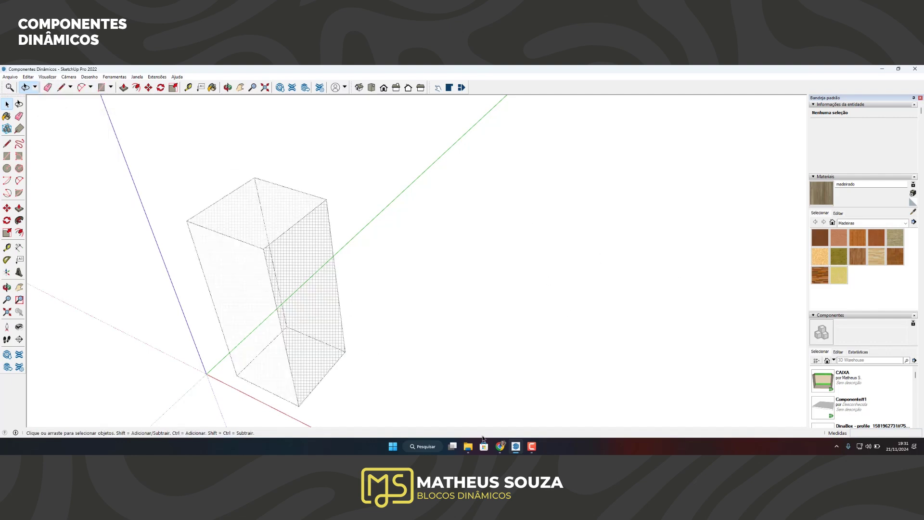
Reopen the component attributes of the hidden box and set its LenZ to 238 cm
click(312, 304)
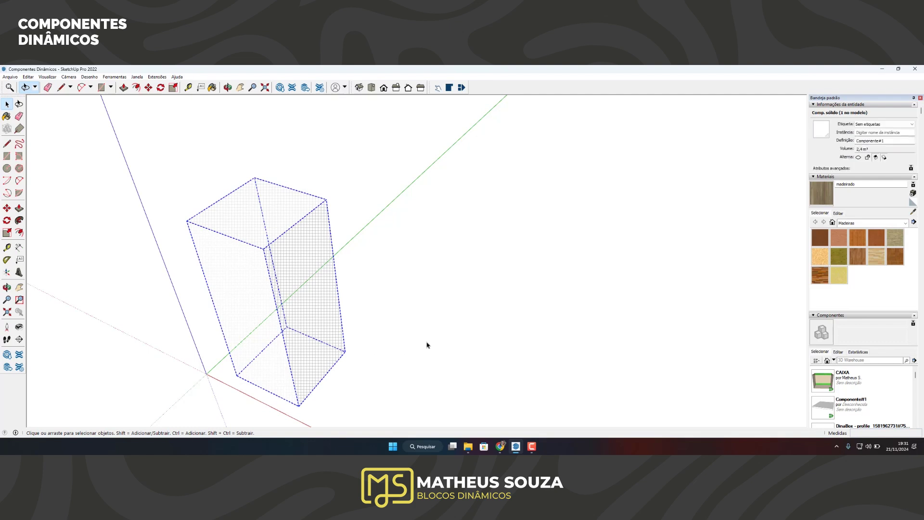
click(461, 87)
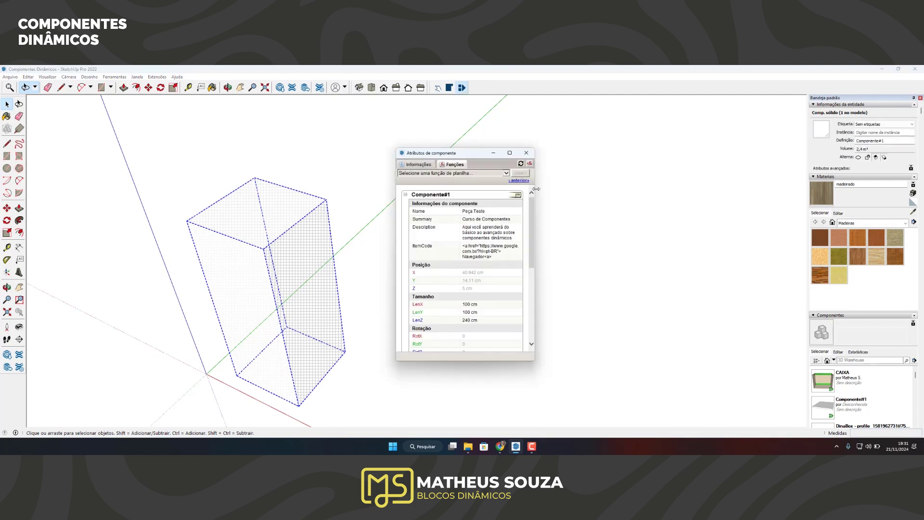
drag(535, 191, 610, 188)
scroll(464, 260, down, 3)
scroll(465, 260, down, 2)
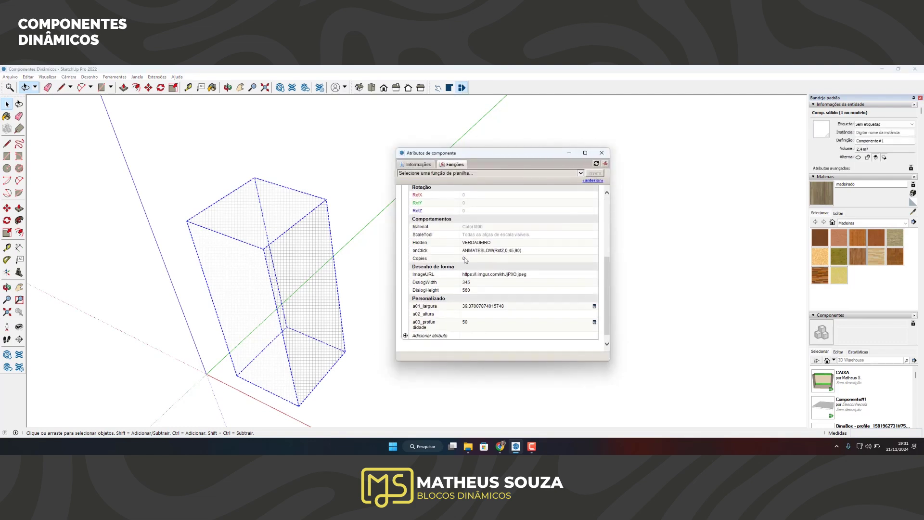
scroll(433, 267, up, 5)
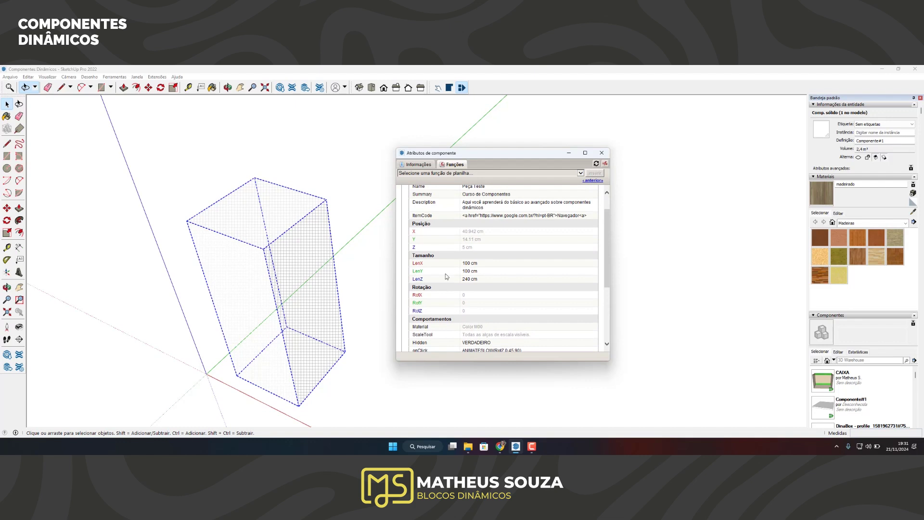
click(475, 278)
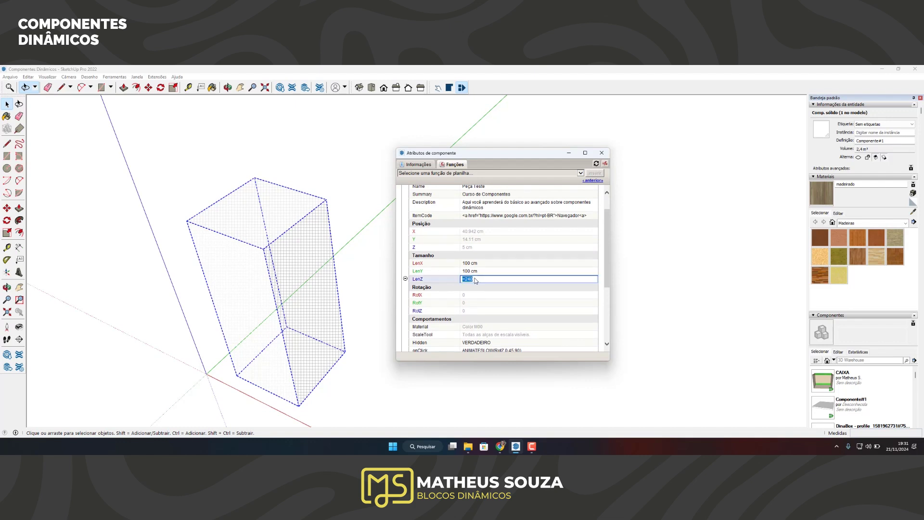
text(=)
key(Return)
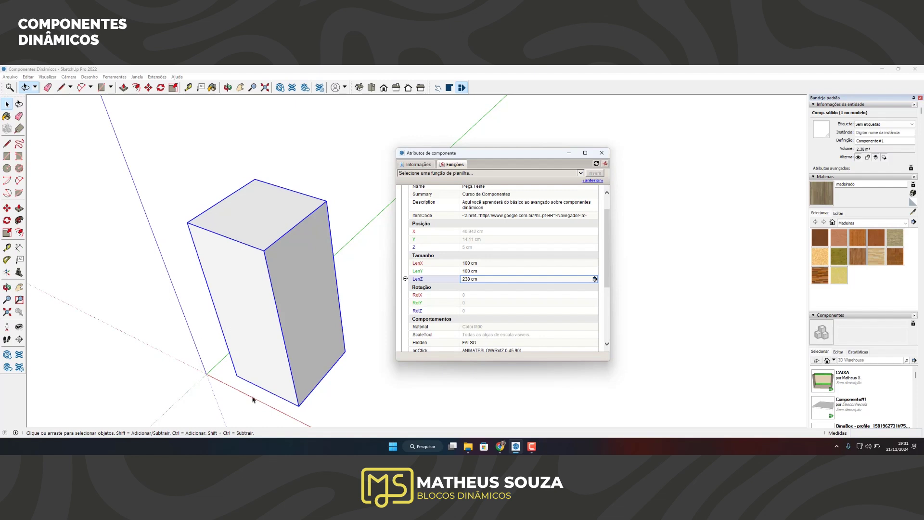
Review the height condition in the formula of the box's Hidden attribute
scroll(527, 297, down, 1)
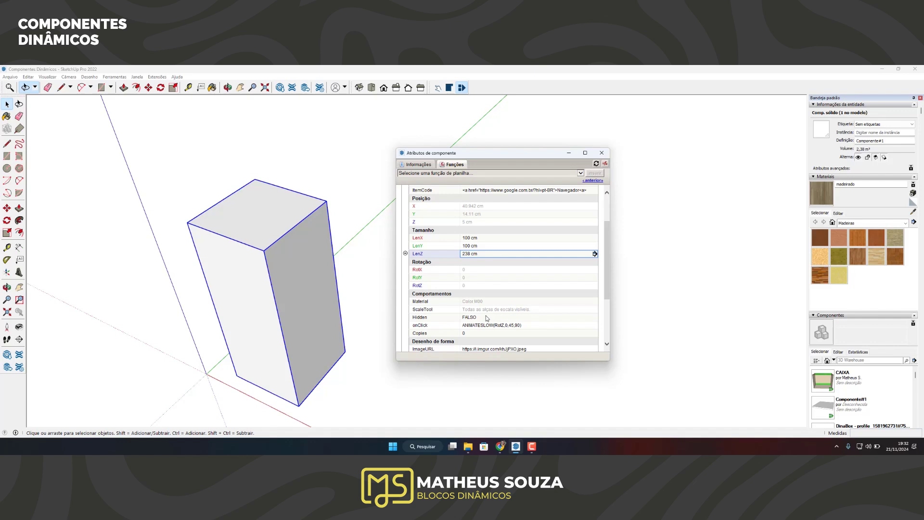
click(479, 318)
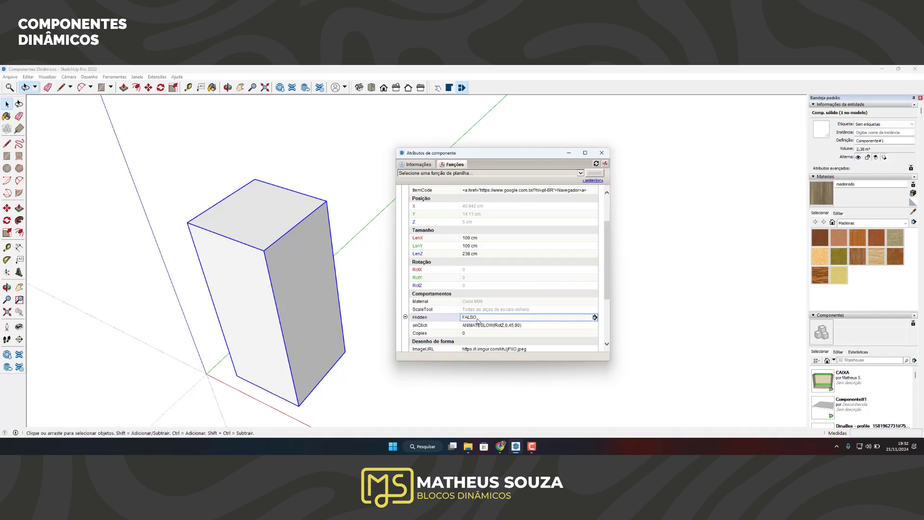
text(=IF(lenz>=240,1,0))
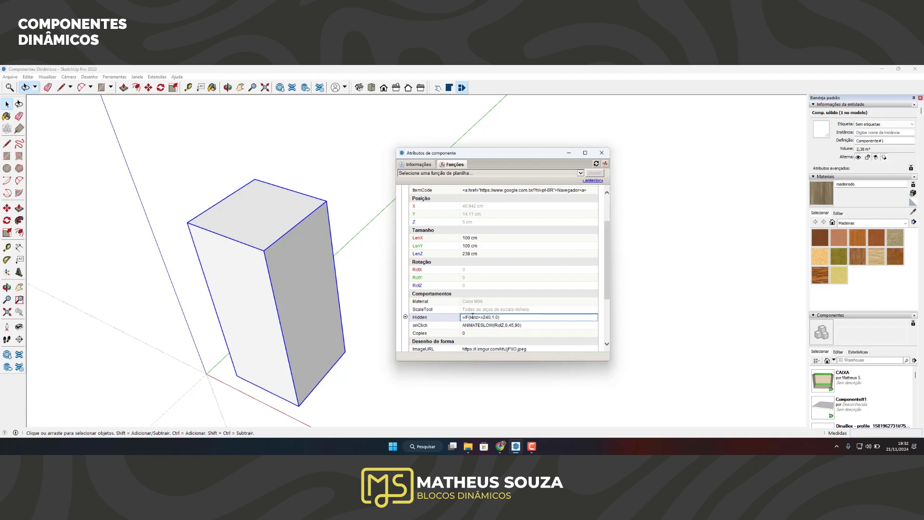
drag(471, 317, 483, 317)
key(Return)
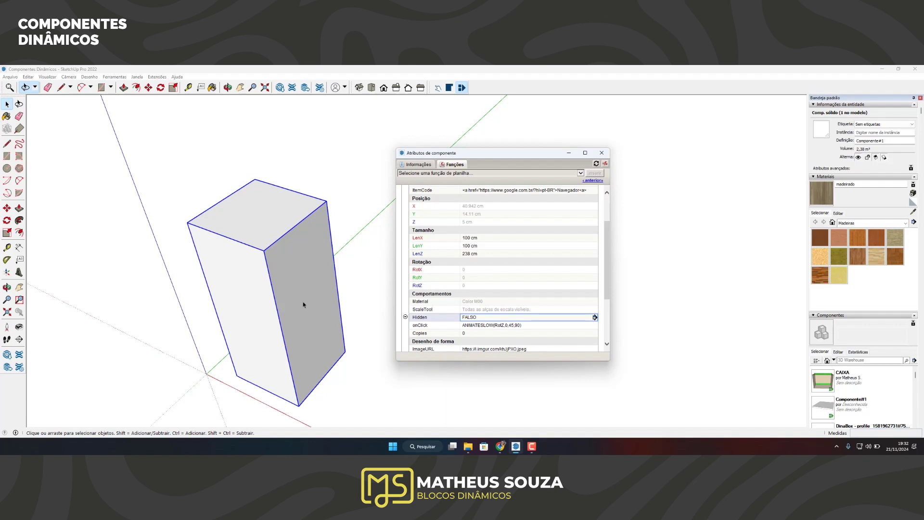
Set the box's LenZ to 300 cm to test the hiding condition
click(475, 254)
text(=)
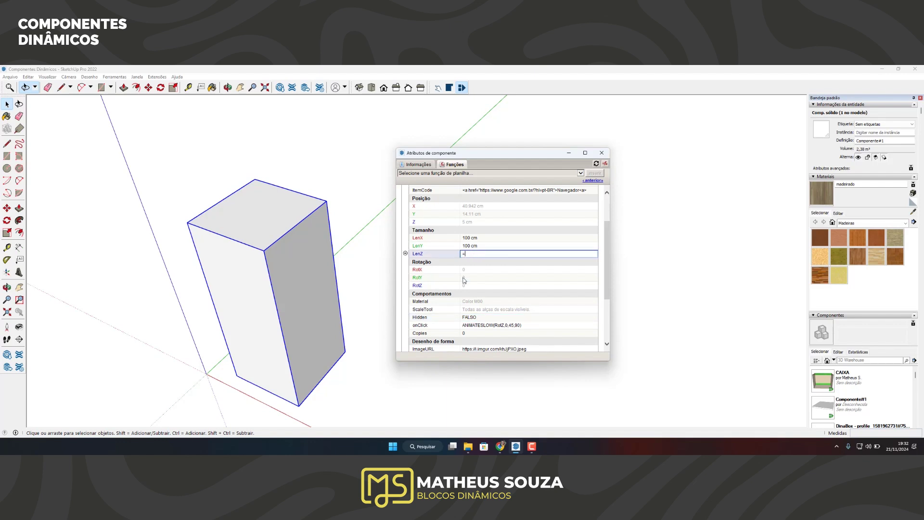
text(300)
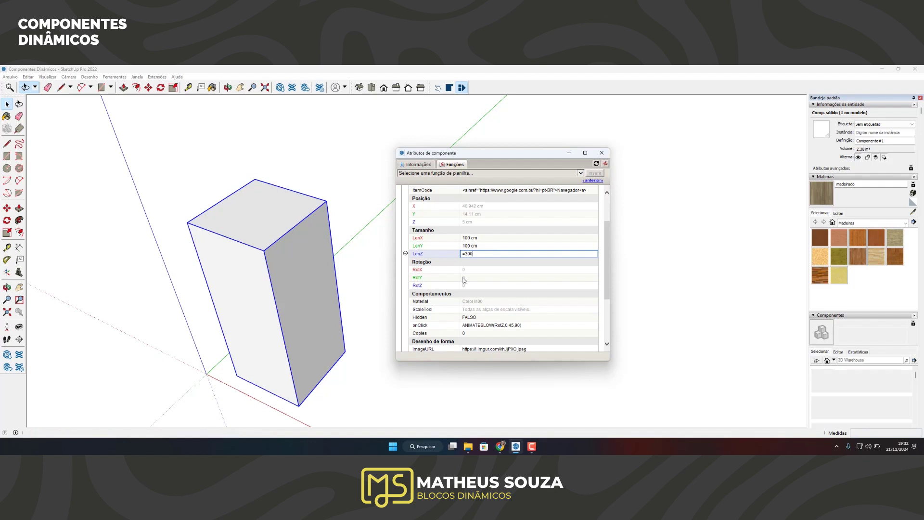
key(Return)
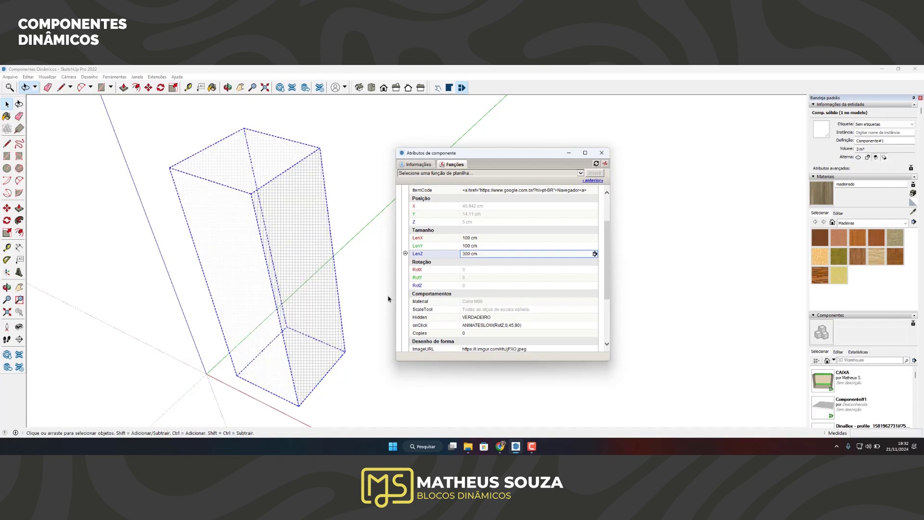
Set the box's LenZ back to 238 cm
click(509, 254)
text(=238)
key(Return)
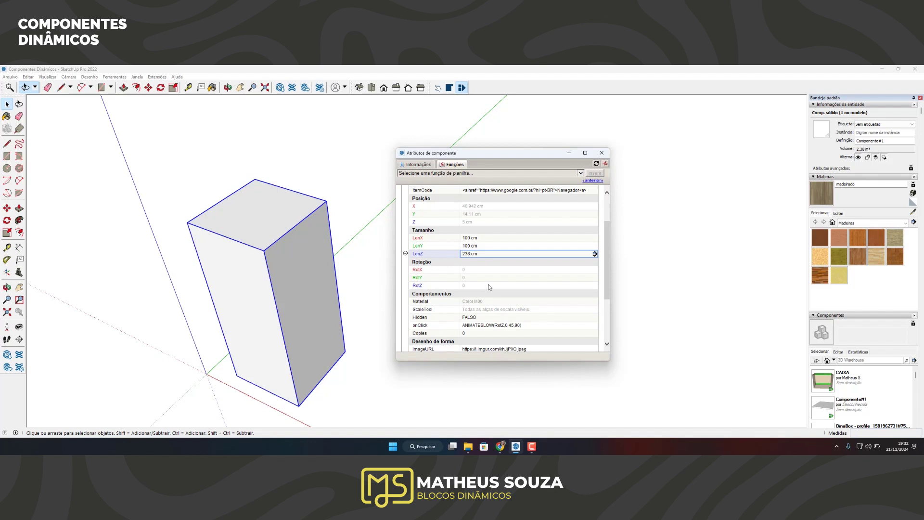
Set the box's LenX to the nested formula =IF(lenz=238,150,IF(LenY<100,70,120))
scroll(488, 284, up, 1)
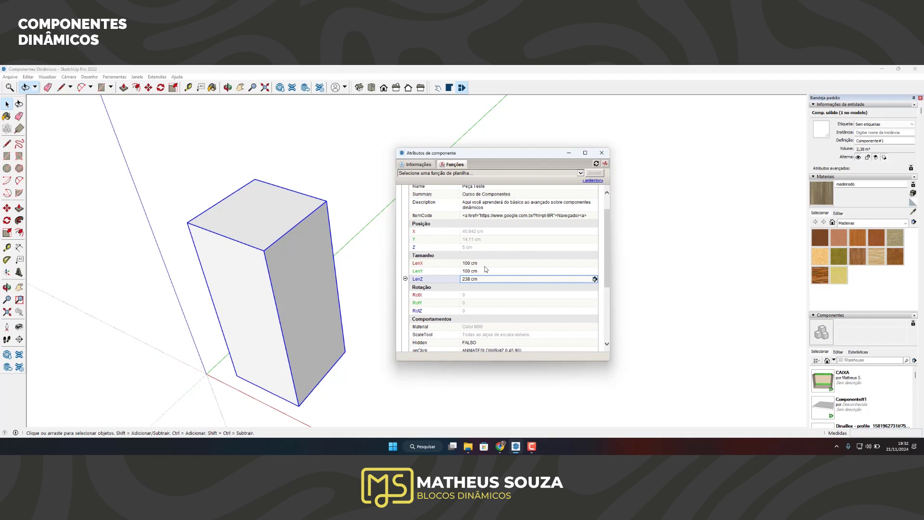
click(485, 266)
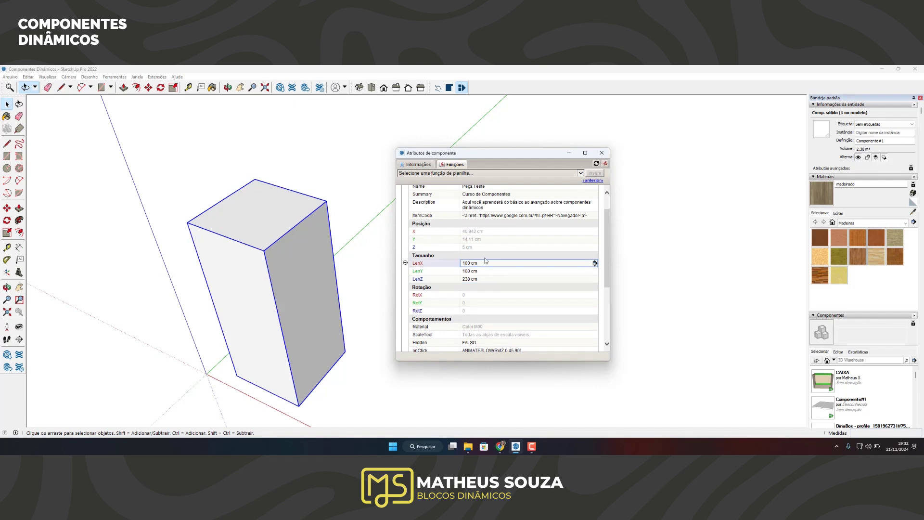
click(423, 264)
text(=IF(lenz=238,150,IF()
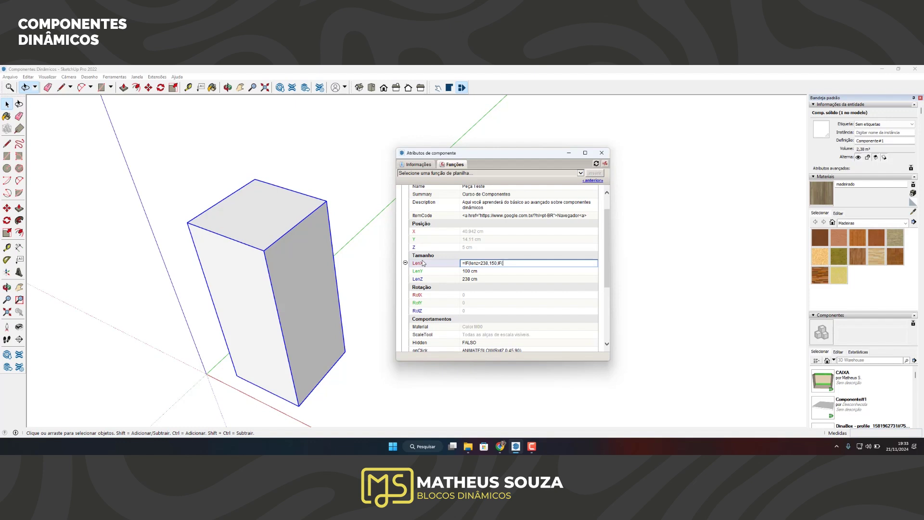
text(LenY<100,70,120)
drag(498, 263, 539, 263)
click(532, 263)
drag(467, 264, 540, 264)
click(536, 264)
key(Return)
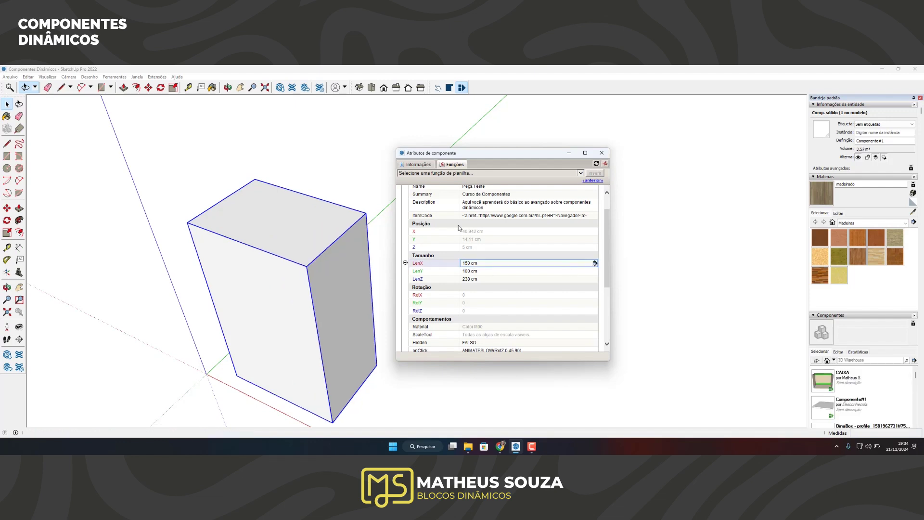
Review the first condition of the LenX formula and its resulting width
click(502, 264)
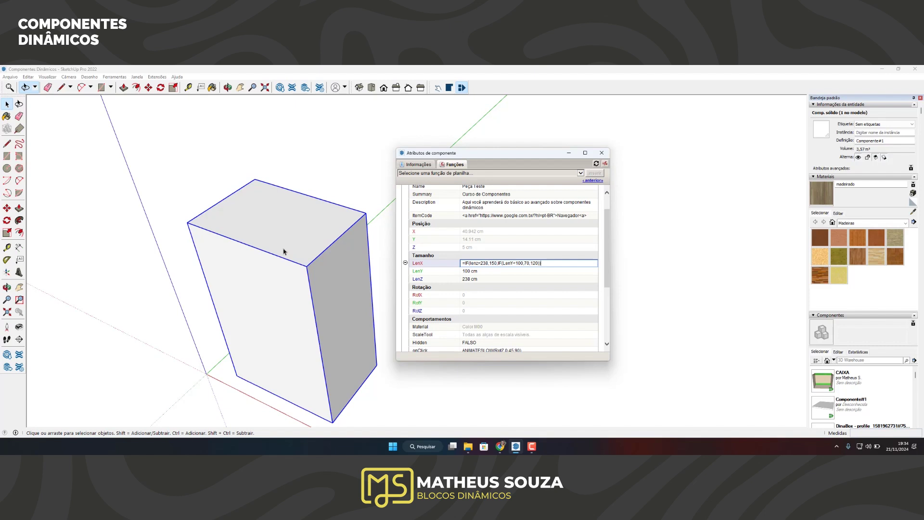
drag(495, 263, 489, 263)
key(Return)
Measure the box's width across its top face with the Tape Measure
middle_click(194, 223)
key(t)
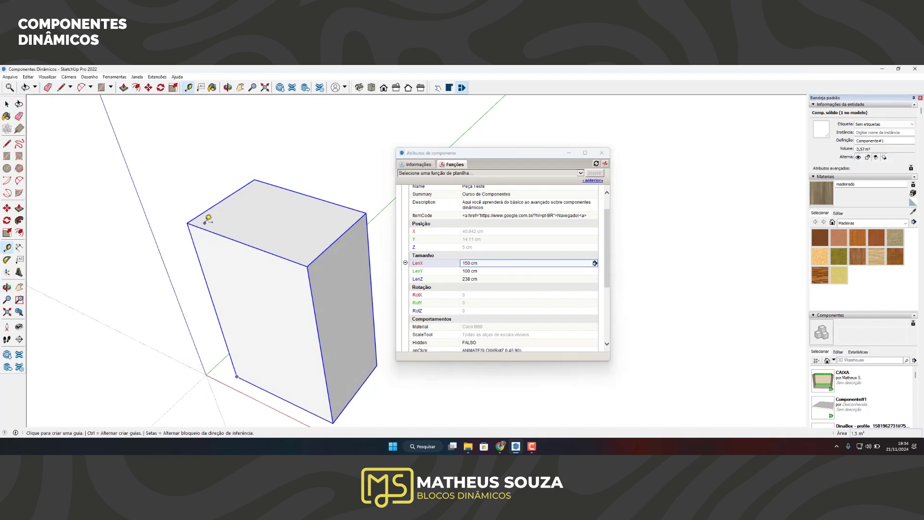
click(201, 213)
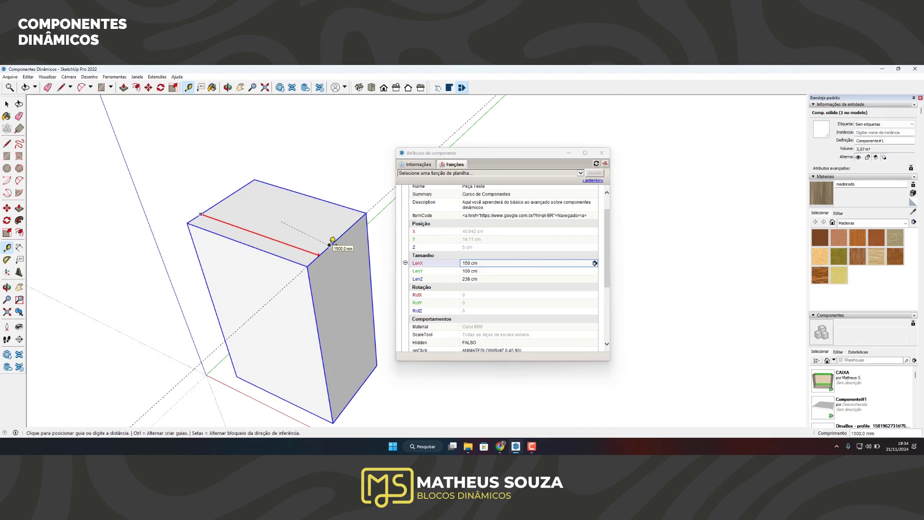
key(space)
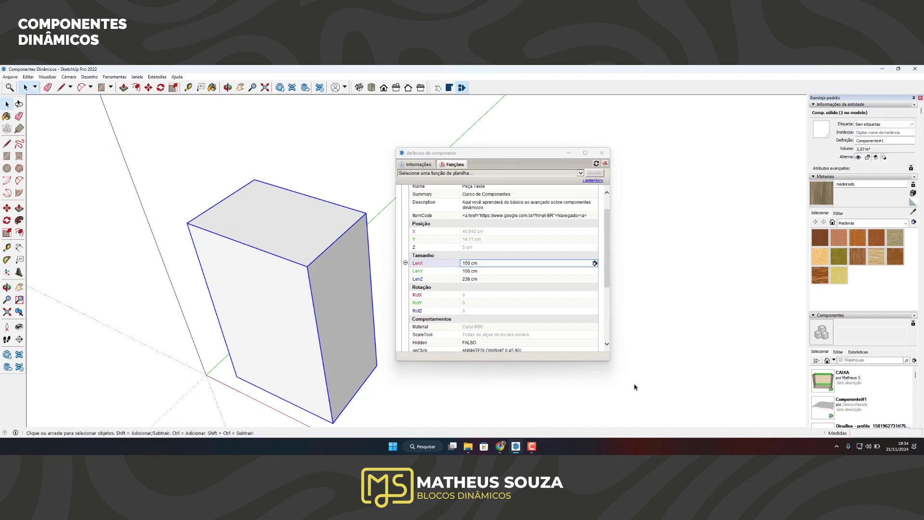
Set the box's LenZ to 237 cm so the nested condition of LenX applies
click(478, 278)
click(485, 280)
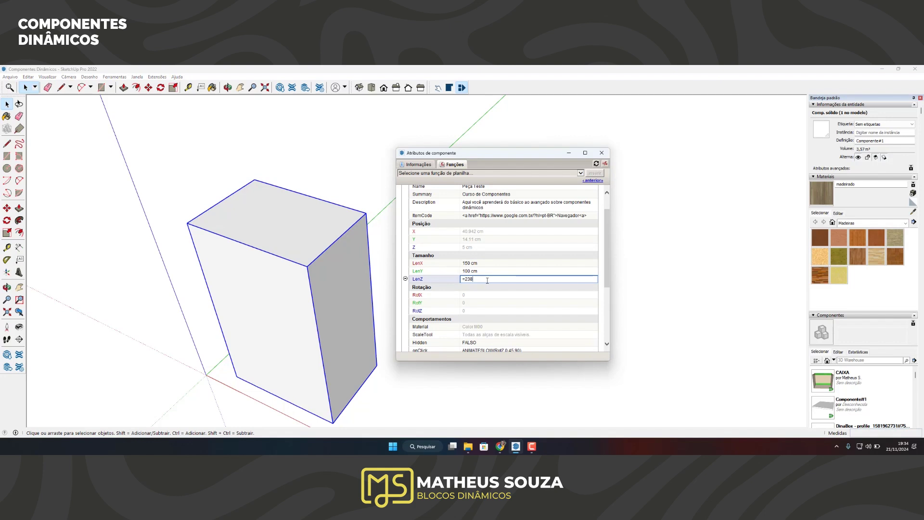
key(BackSpace)
text(7)
key(Return)
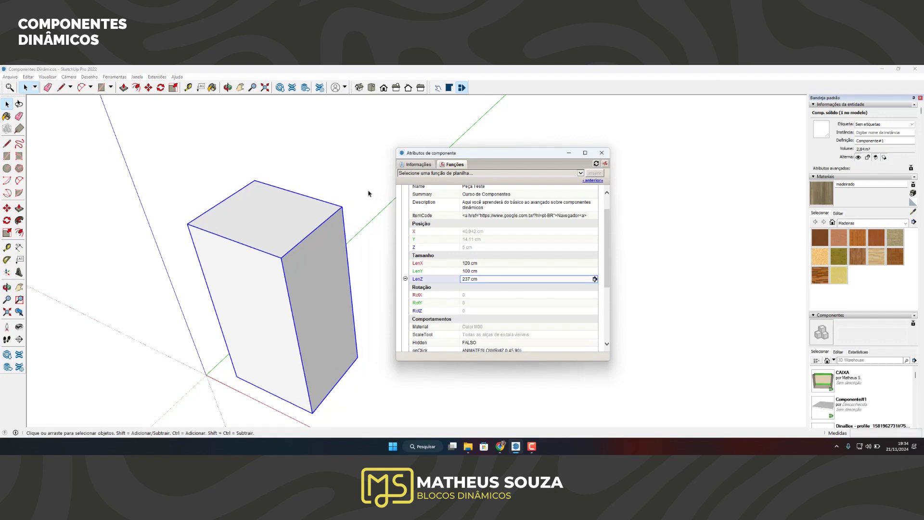
Review the nested LenY condition inside the LenX formula
click(470, 262)
click(511, 265)
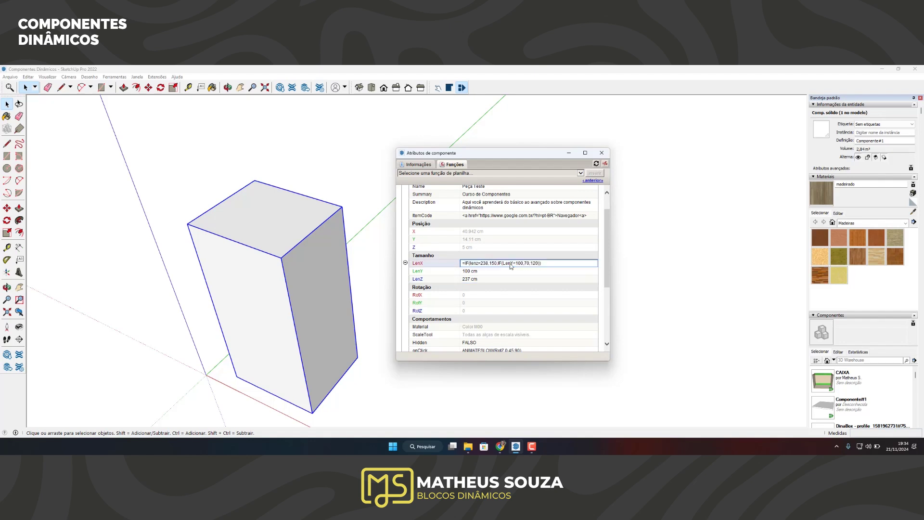
drag(498, 263, 523, 263)
click(510, 263)
click(510, 264)
key(Return)
click(237, 218)
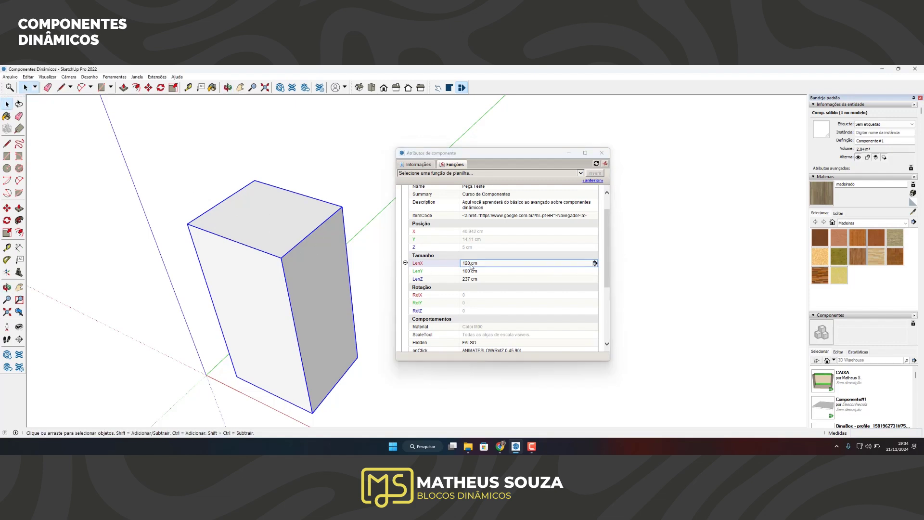
Set the box's LenY to 99 cm to test the nested condition of LenX
click(411, 270)
text(=99)
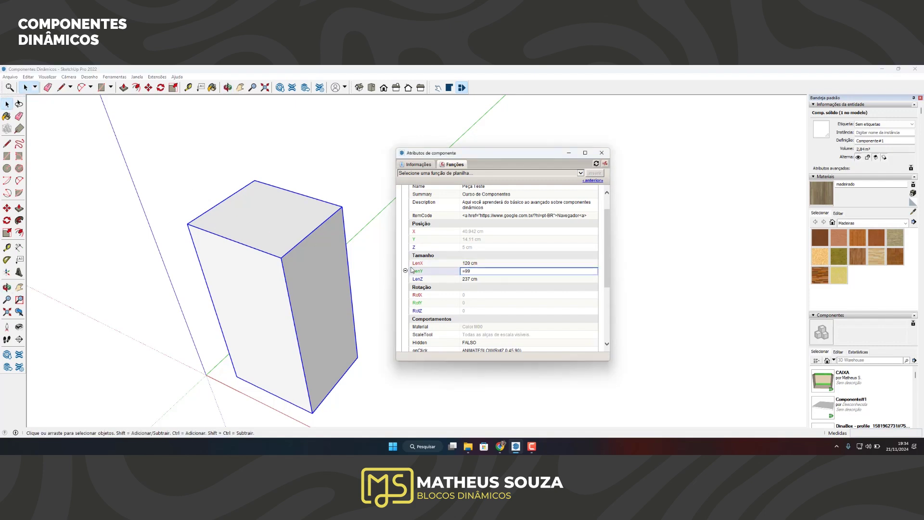
key(Return)
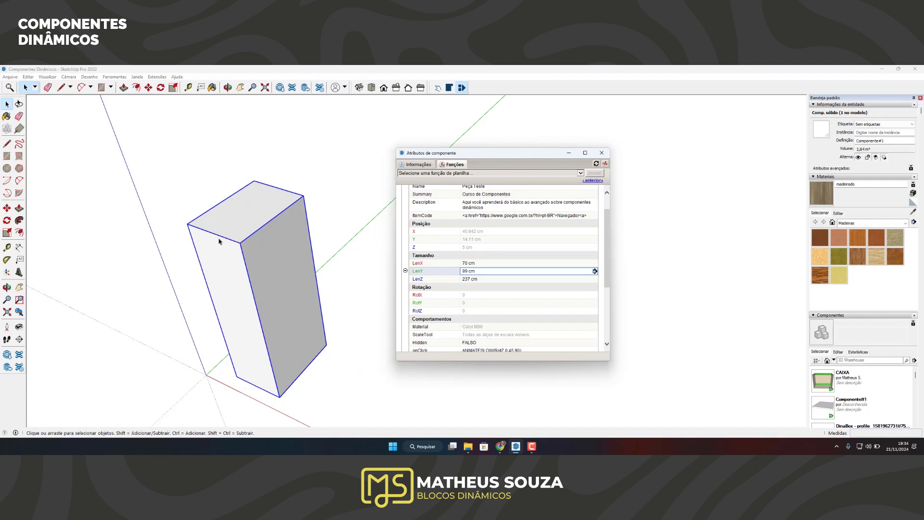
Measure the box's width across its top face with the Tape Measure
middle_drag(219, 240, 259, 242)
key(t)
click(206, 214)
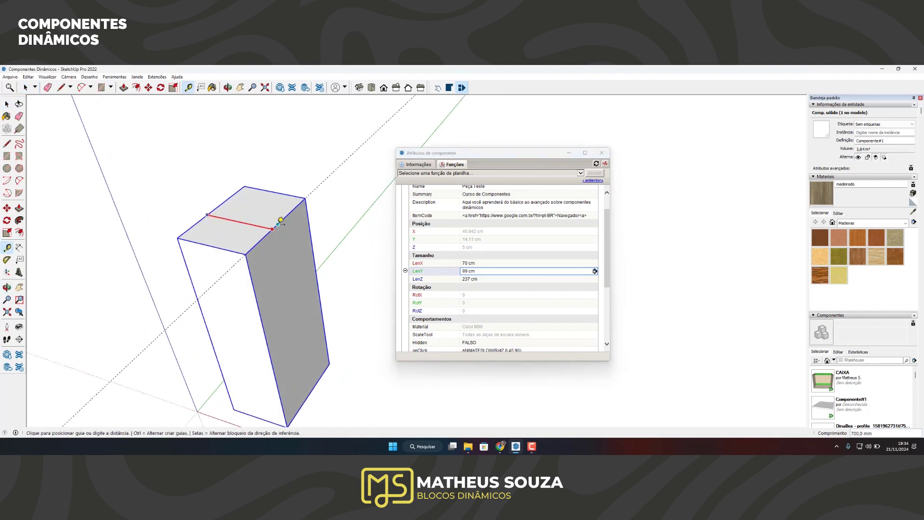
key(space)
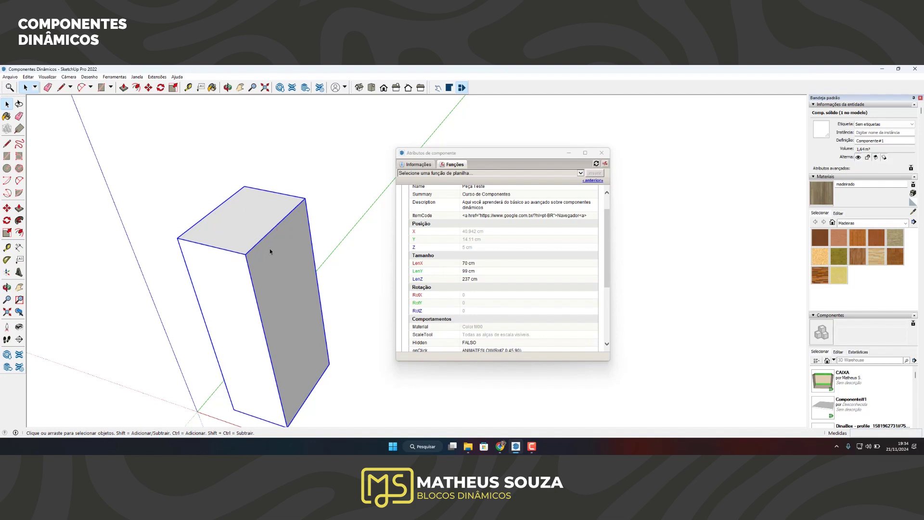
Make the true result of the LenX formula's first condition a nested IF(LenY>100,200,300), and widen the component attributes window
click(493, 262)
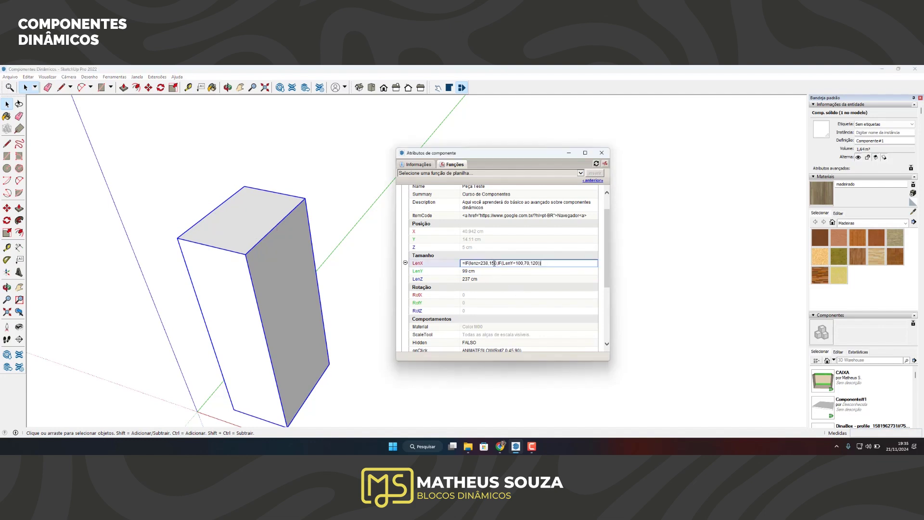
double_click(493, 263)
key(BackSpace)
text(1)
text(F)
text(()
click(420, 271)
text(>100,200)
key(BackSpace)
text(300),)
drag(610, 240, 711, 234)
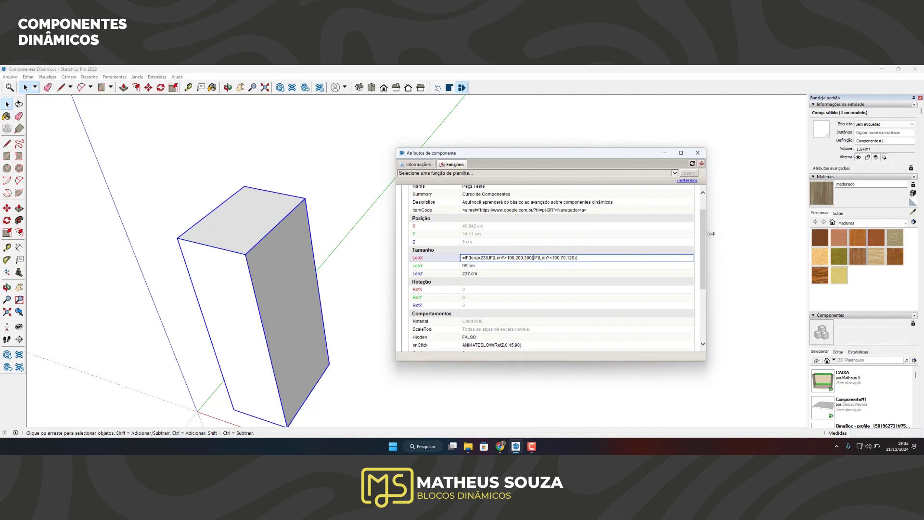
Check the LenZ condition and both nested LenY conditions in the LenX formula, and apply the formula
drag(465, 258, 488, 257)
click(480, 257)
click(483, 258)
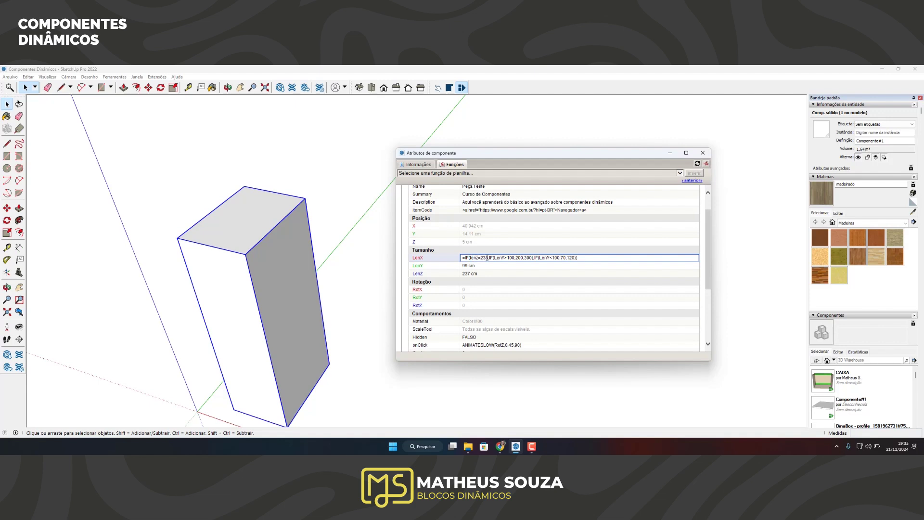
drag(488, 257, 528, 259)
click(489, 257)
drag(535, 257, 571, 259)
drag(488, 257, 504, 258)
click(497, 258)
key(Return)
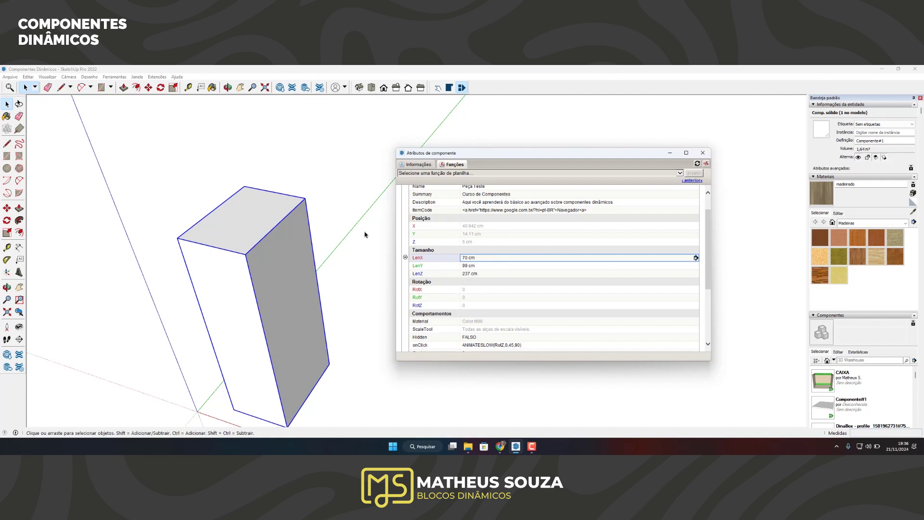
Set the box's LenZ to the formula value =238 so the first condition of LenX applies
click(475, 273)
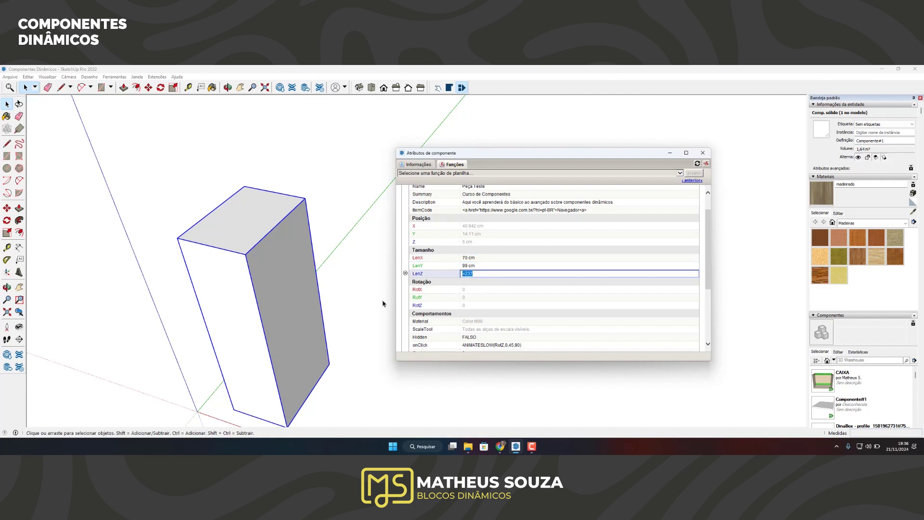
text(238)
key(Return)
scroll(291, 288, down, 4)
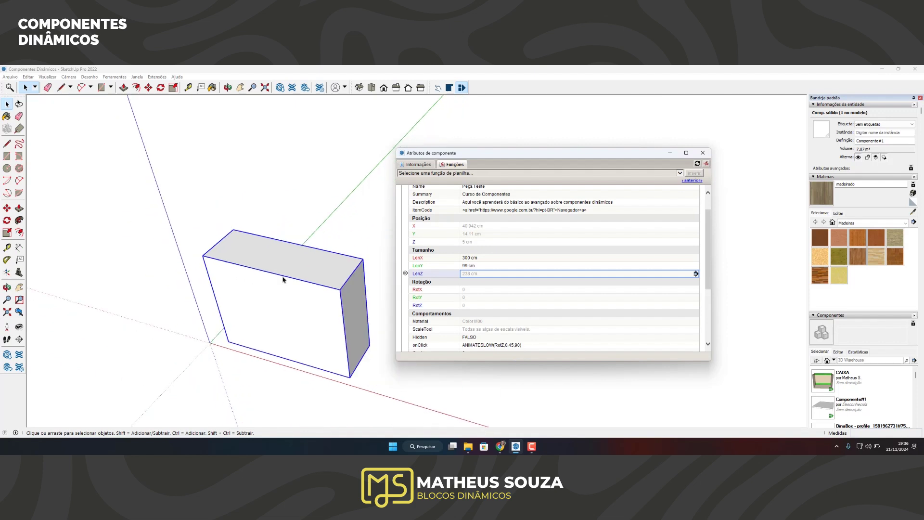
text(=)
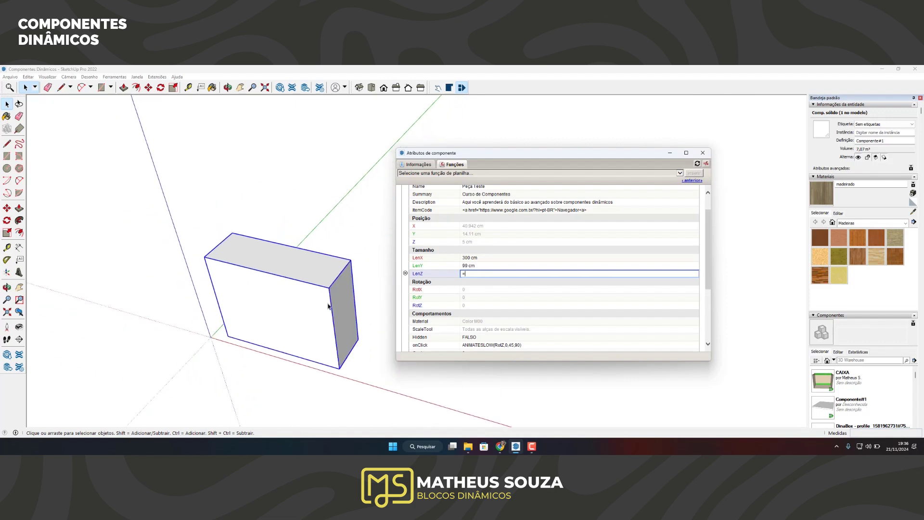
text(238)
key(Return)
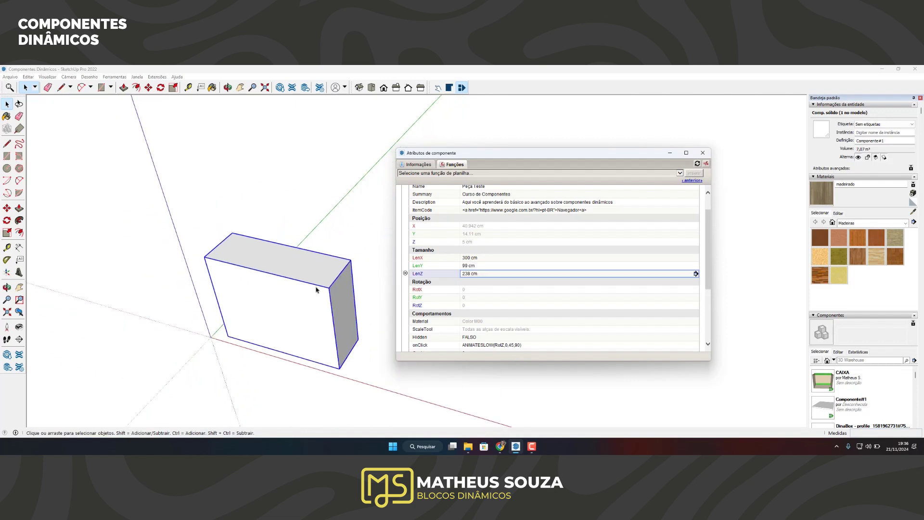
scroll(323, 271, up, 1)
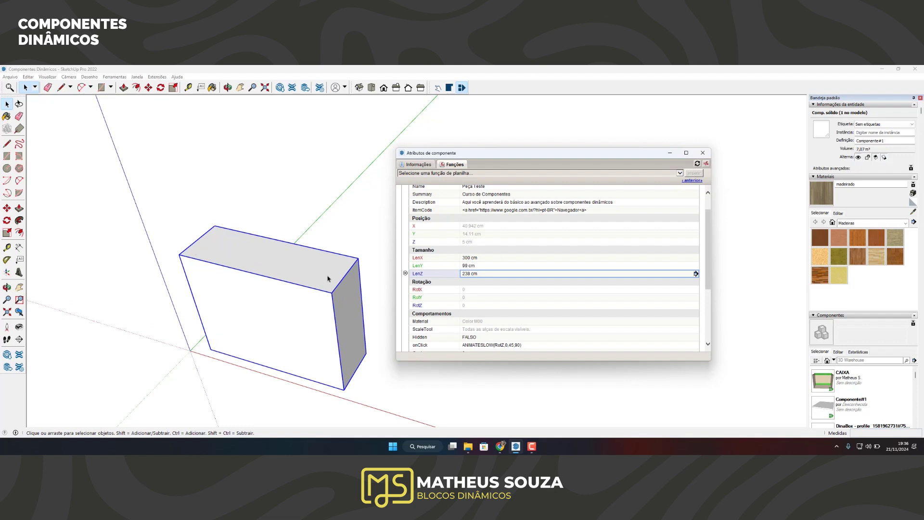
Review the first nested LenY condition of the LenX formula and its two possible results
click(474, 259)
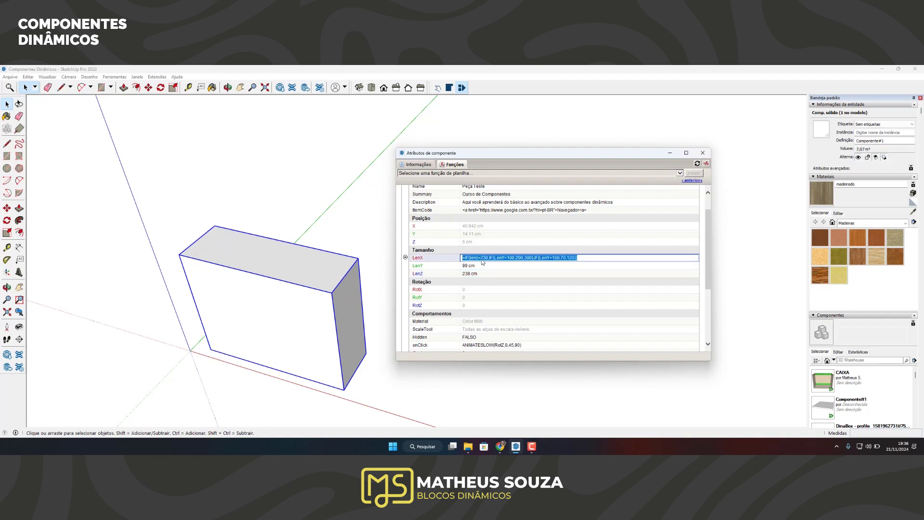
click(475, 258)
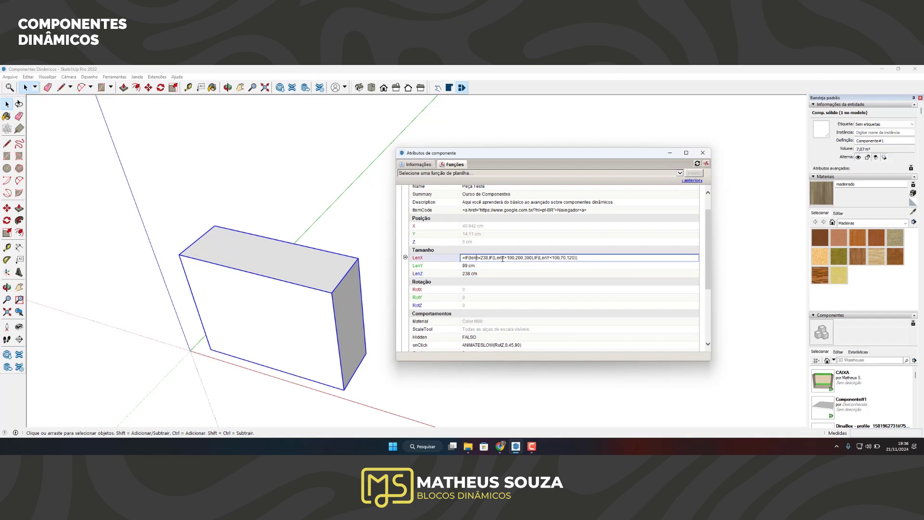
drag(504, 259, 500, 257)
drag(515, 259, 532, 259)
Set the box's LenY to 101 cm to test the true result of the first nested condition
click(483, 266)
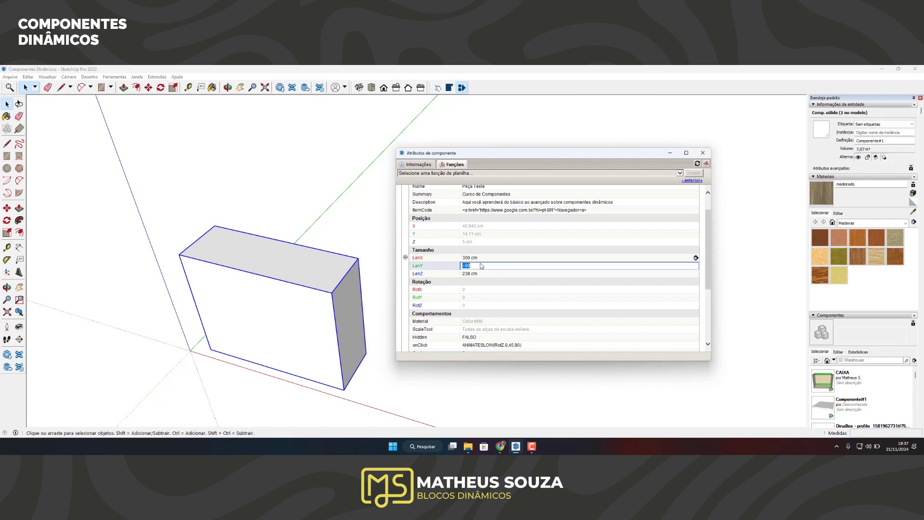
text(=101)
key(Return)
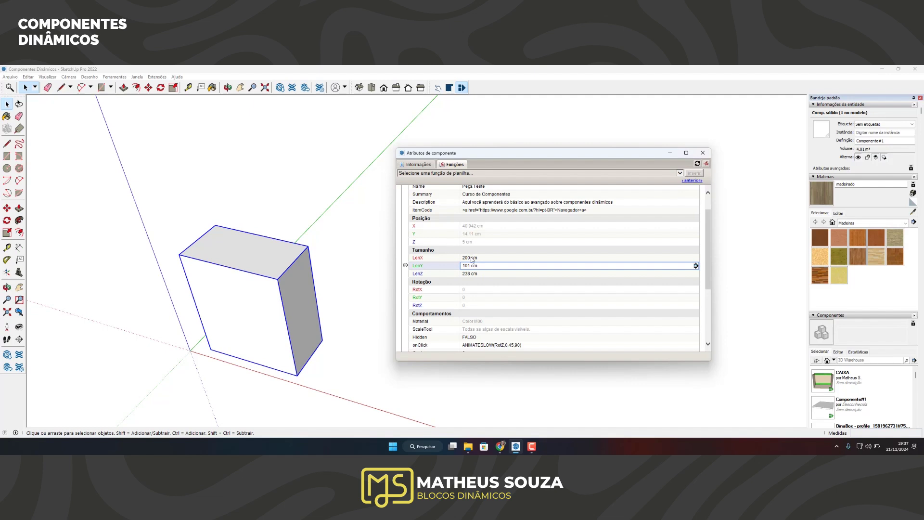
Set the box's LenZ to 237 cm so the second nested condition of LenX applies
click(476, 273)
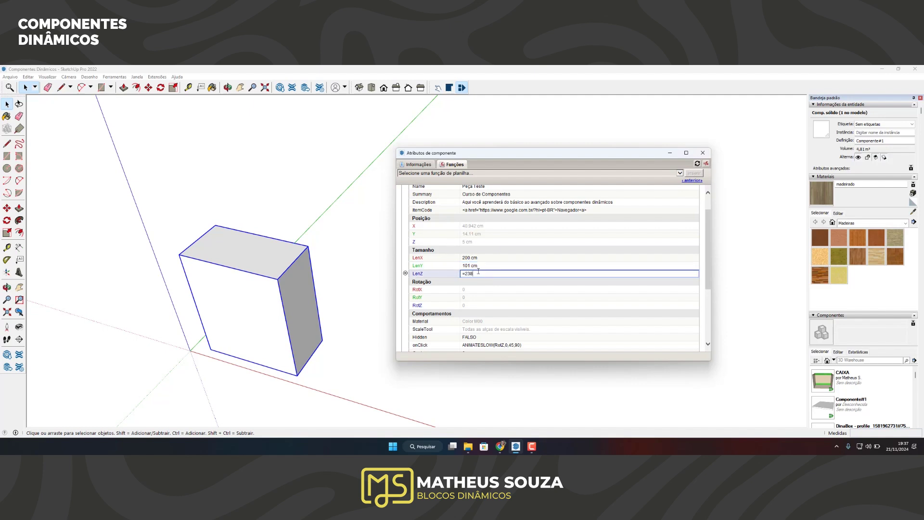
text(7)
key(Return)
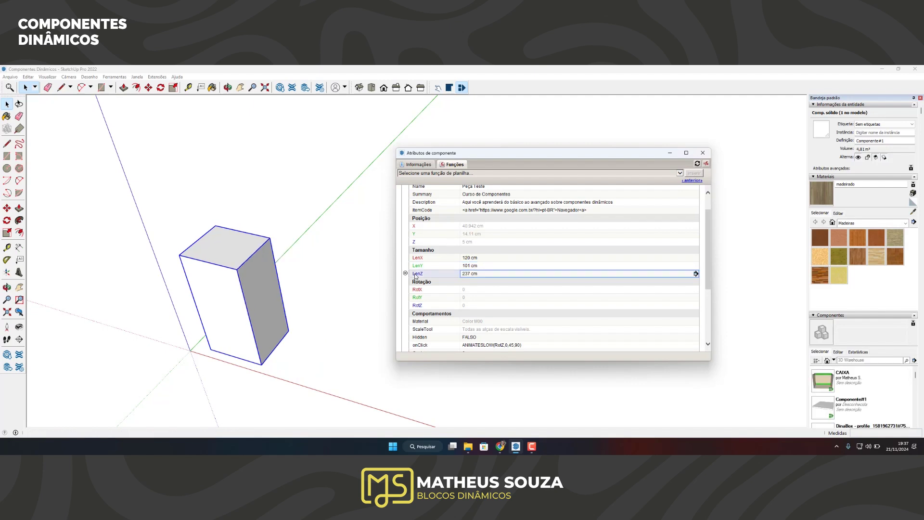
Review the second nested LenY condition of the LenX formula and its two possible results
click(468, 258)
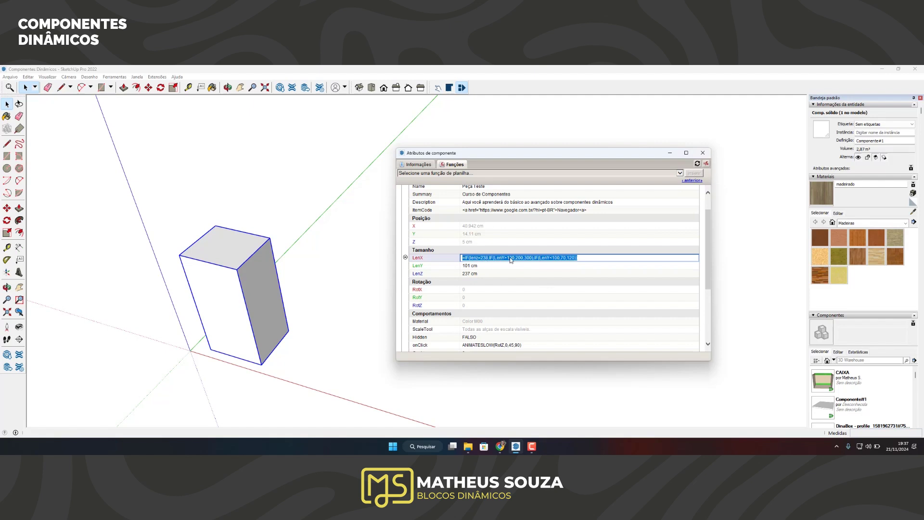
drag(534, 259, 574, 259)
click(547, 260)
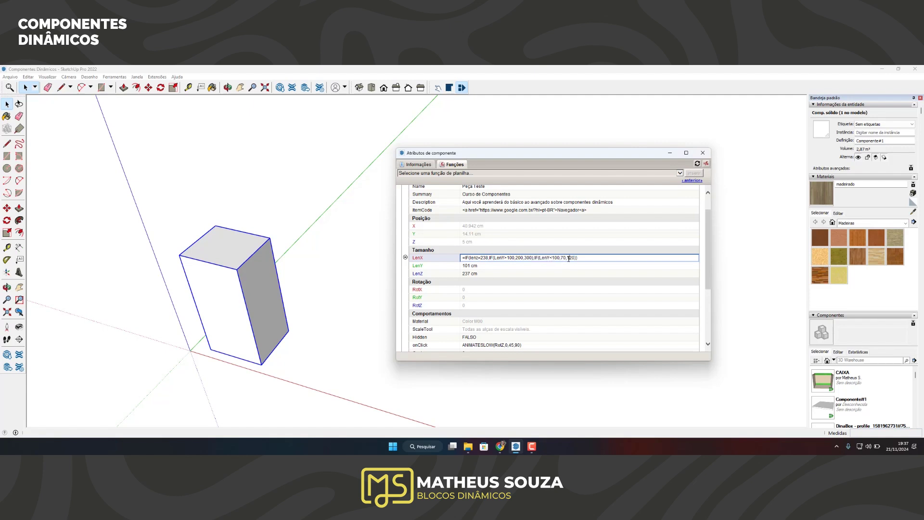
key(Return)
click(560, 258)
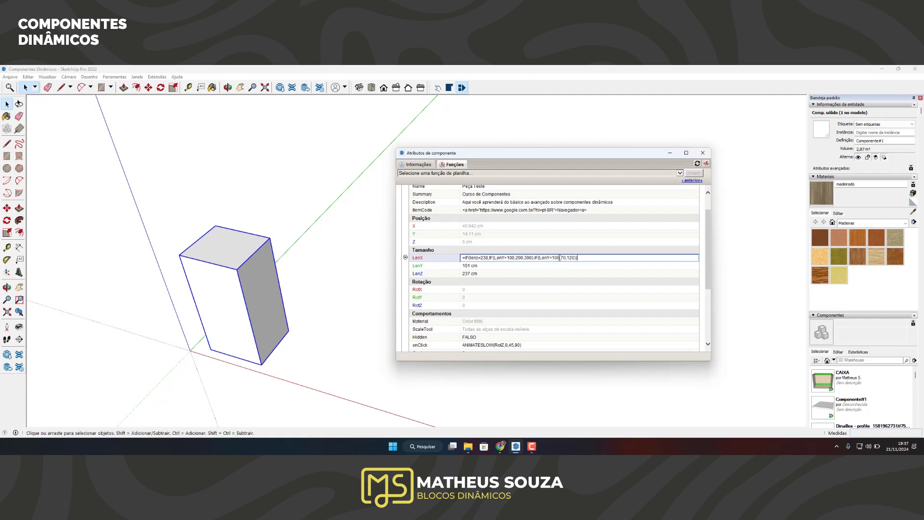
drag(572, 258, 568, 257)
key(Return)
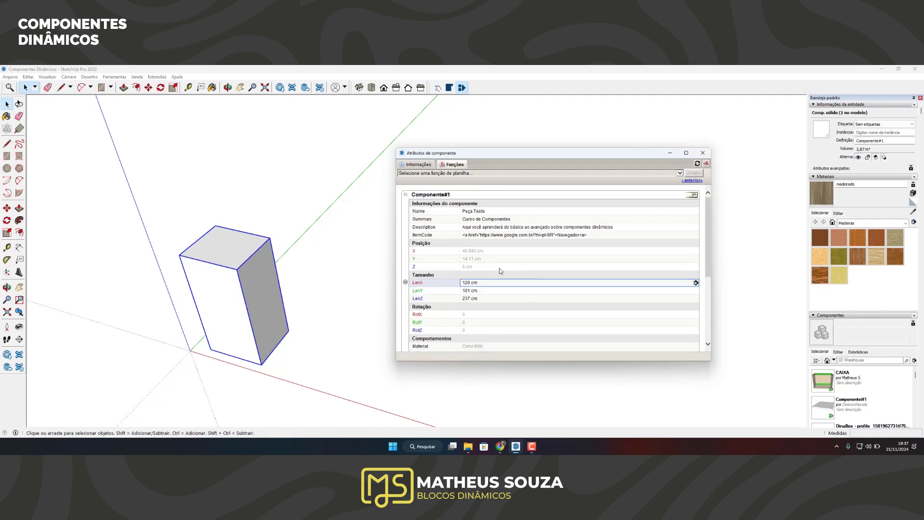
Set the box's LenY to 80 cm and make the component attributes window taller
click(481, 291)
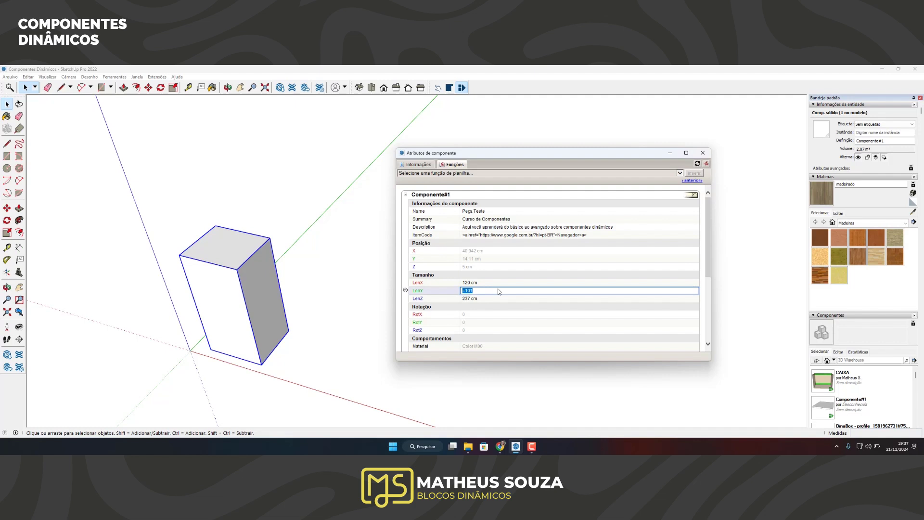
text(=80)
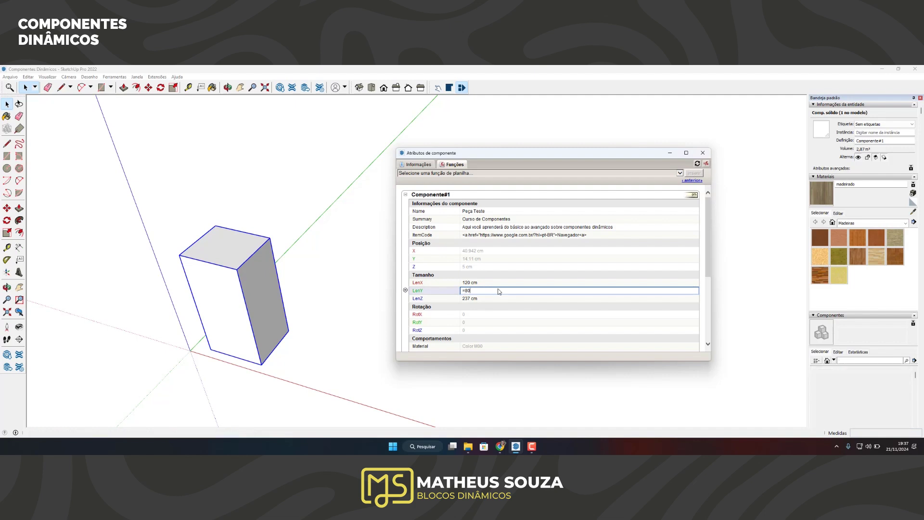
key(Return)
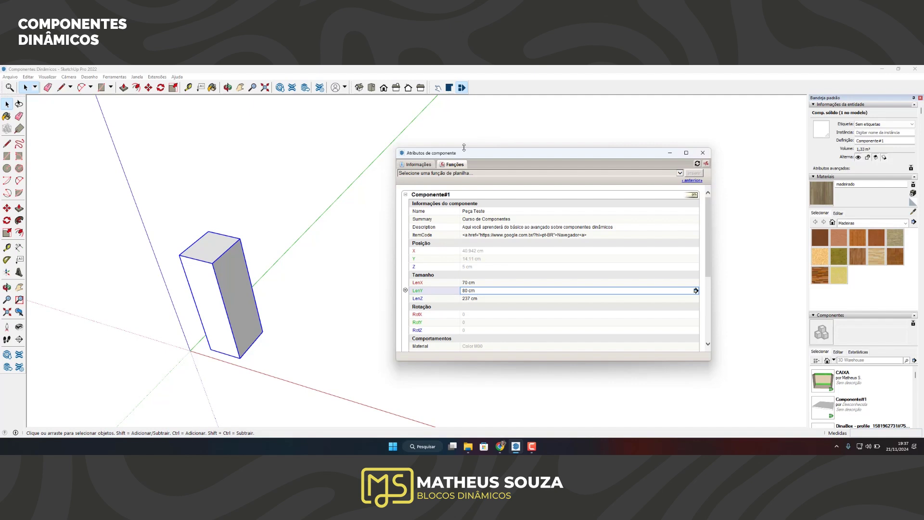
drag(463, 149, 463, 132)
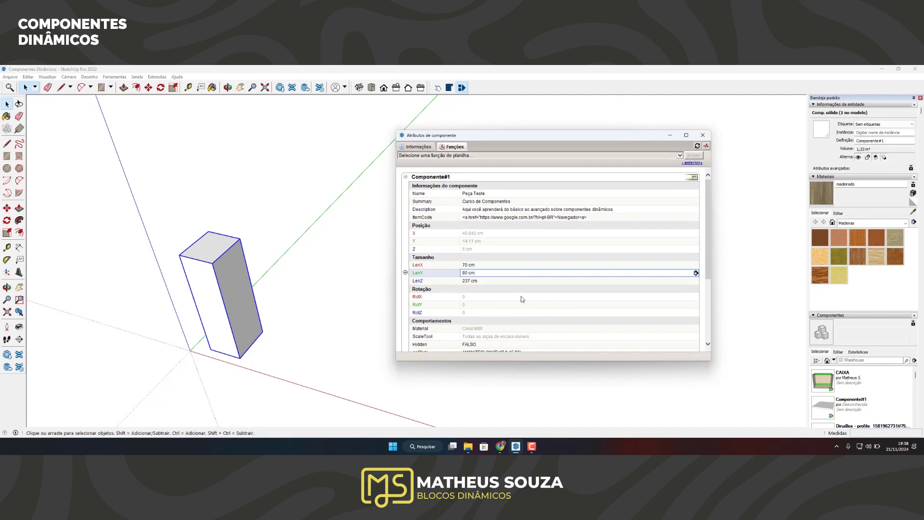